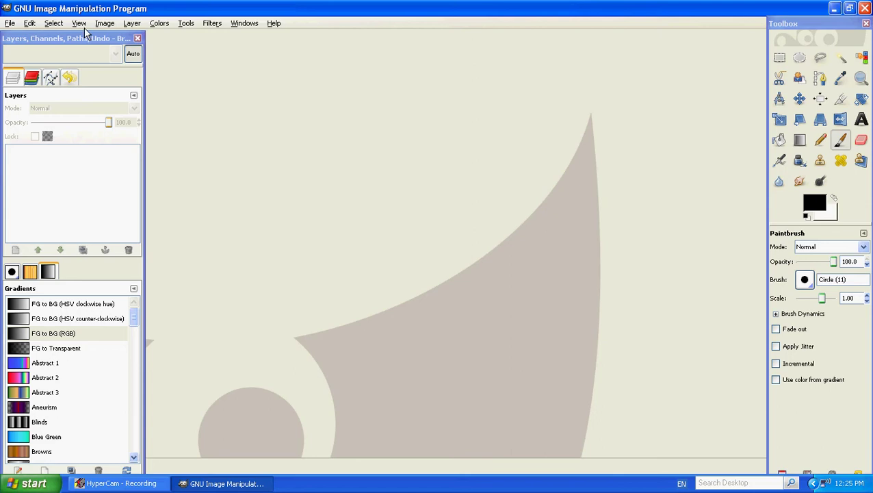
- Create a new blank image at the default 640x400 size
click(12, 24)
click(20, 38)
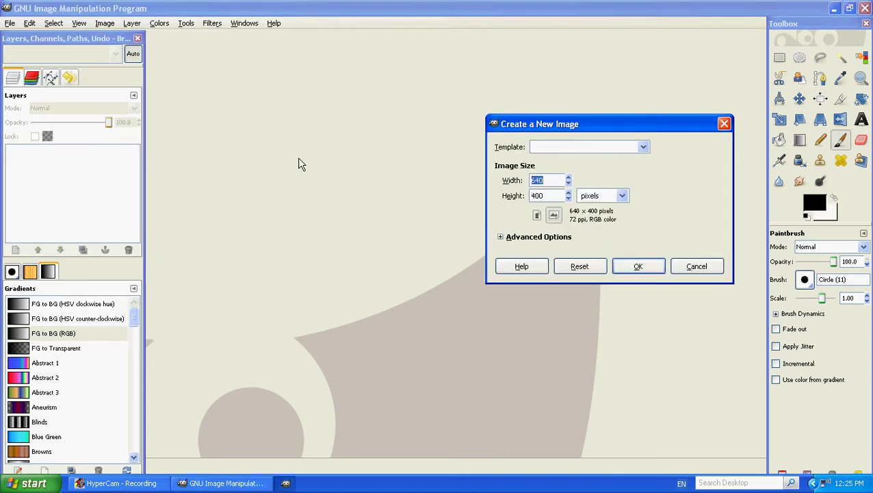
click(640, 265)
- Select the Blend tool and set the foreground colour to light blue 448ccb
click(800, 140)
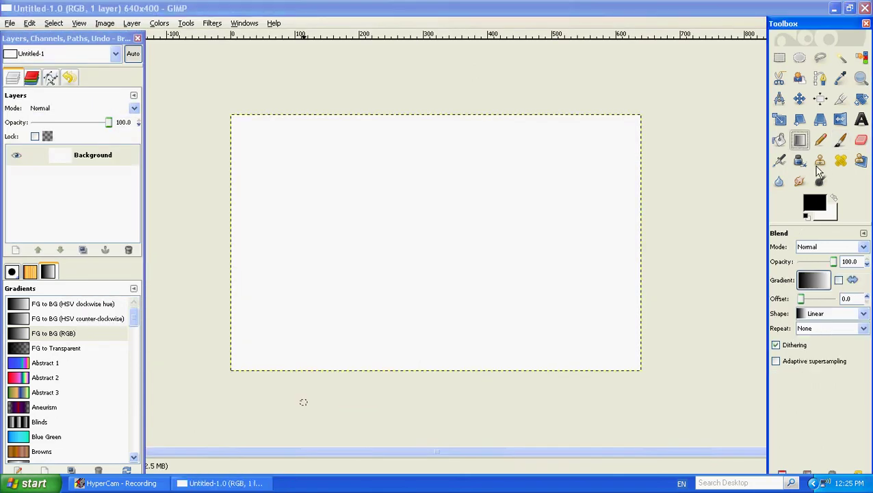
click(814, 203)
click(283, 207)
click(308, 207)
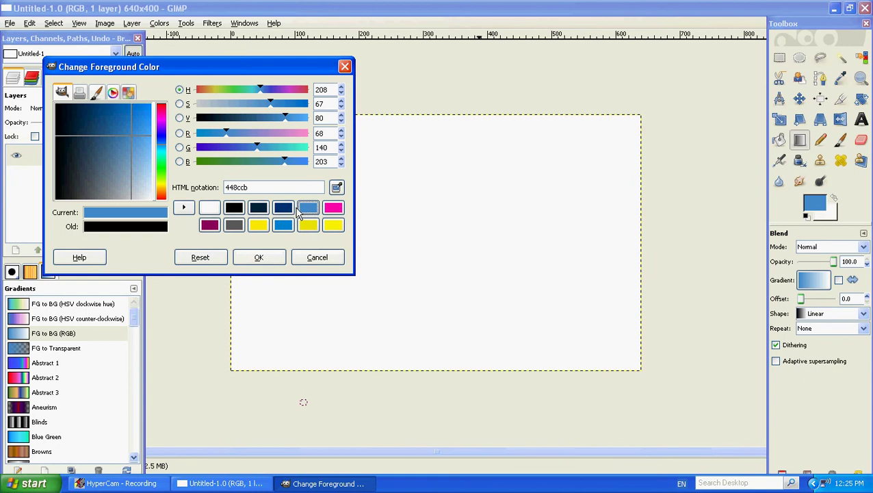
click(258, 257)
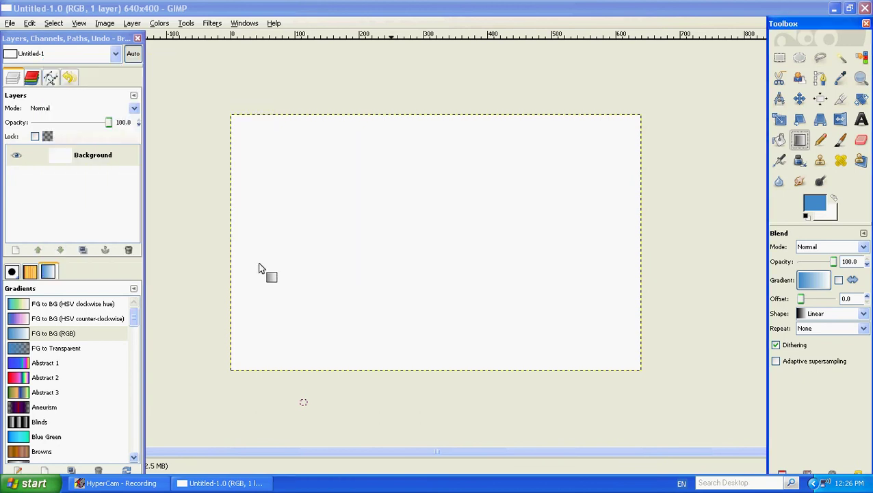
- Set the background colour to dark blue 003471
click(828, 214)
click(284, 208)
click(308, 207)
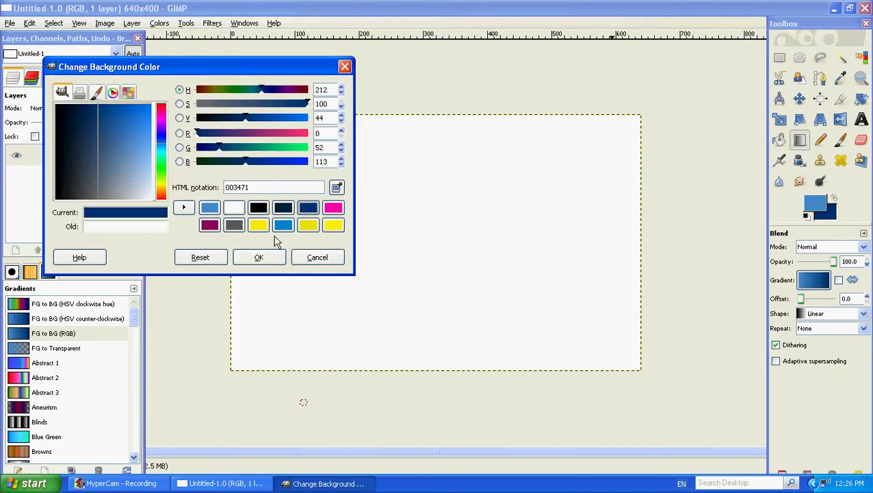
click(259, 257)
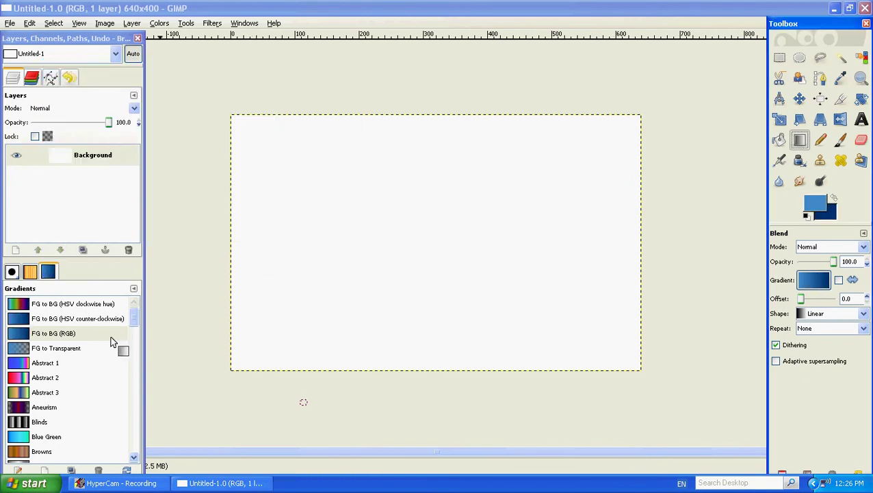
- Drag a top-to-bottom light-to-dark blue gradient, then set the Text tool colour to dark navy 003471
drag(419, 115, 419, 374)
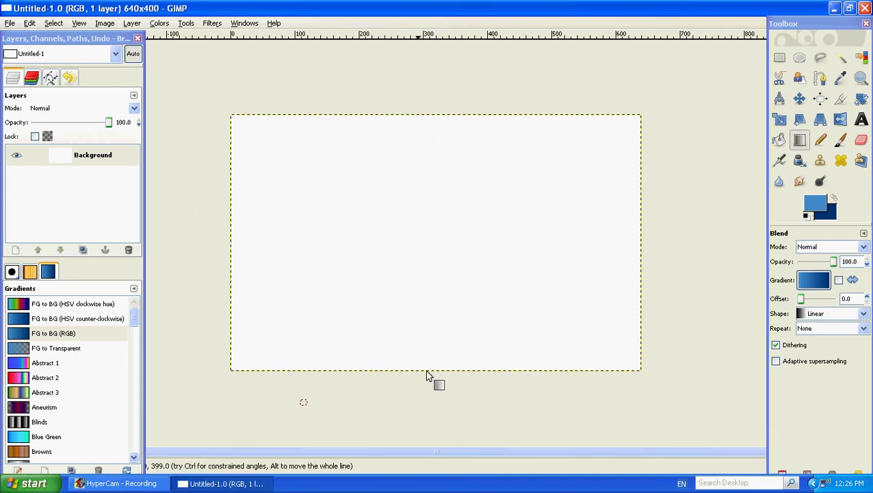
click(861, 119)
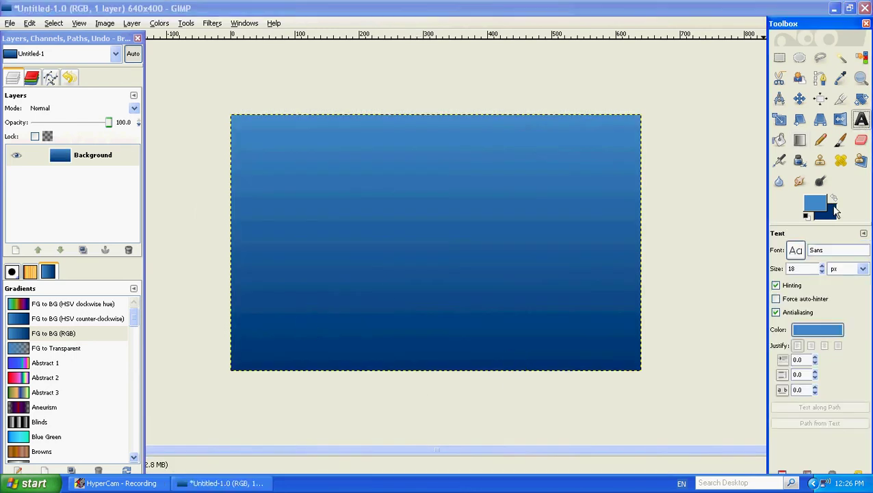
click(818, 329)
click(326, 262)
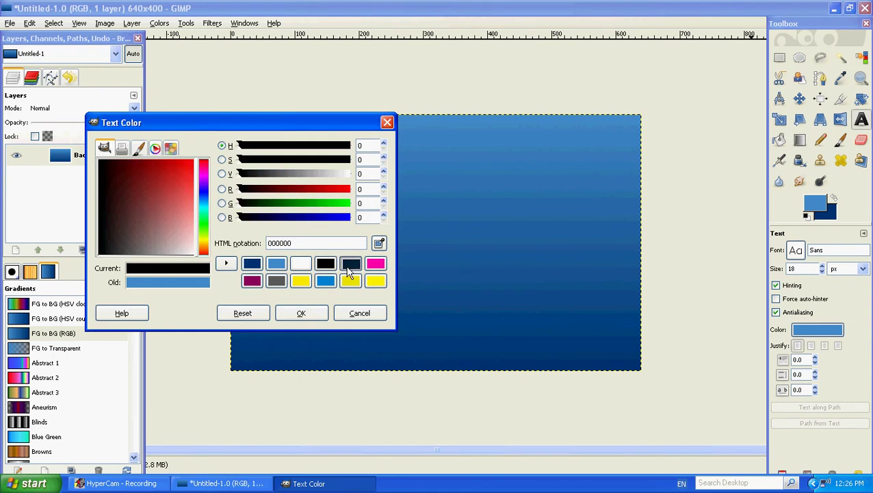
click(350, 263)
click(319, 322)
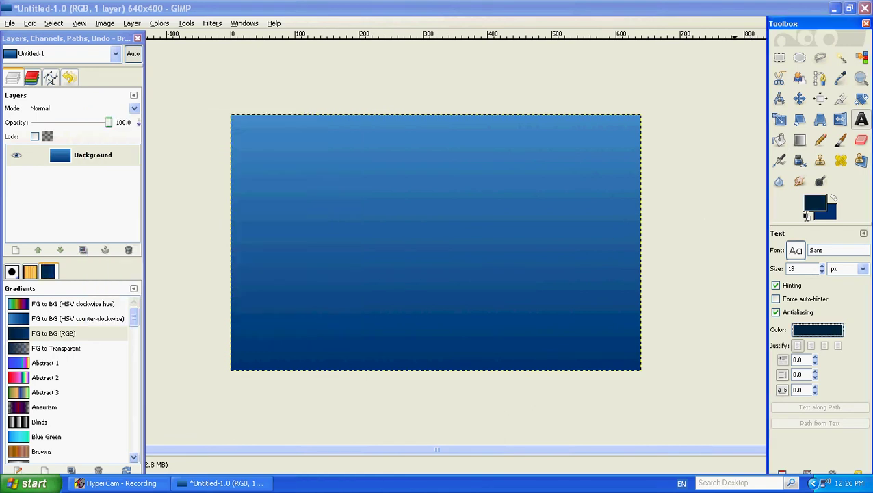
click(825, 330)
click(216, 154)
click(192, 151)
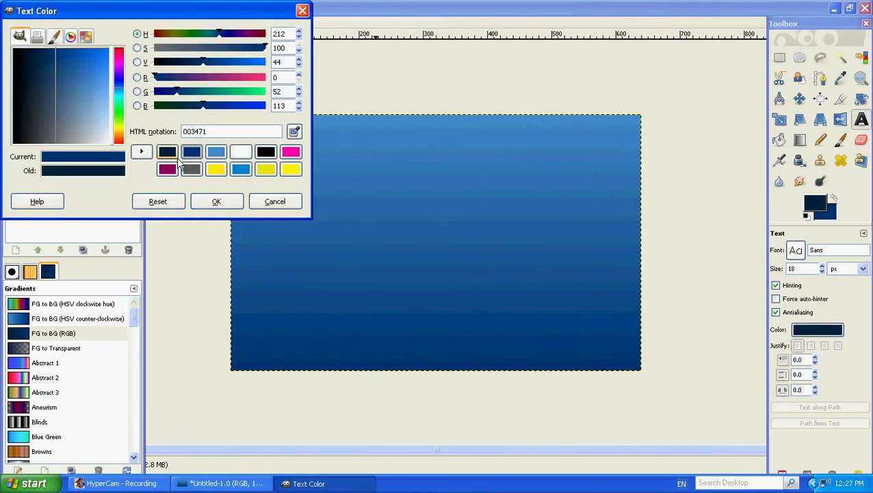
click(216, 201)
- Draw a text box across the canvas centre and type 'letterpress'
key(Tab)
drag(327, 223, 550, 281)
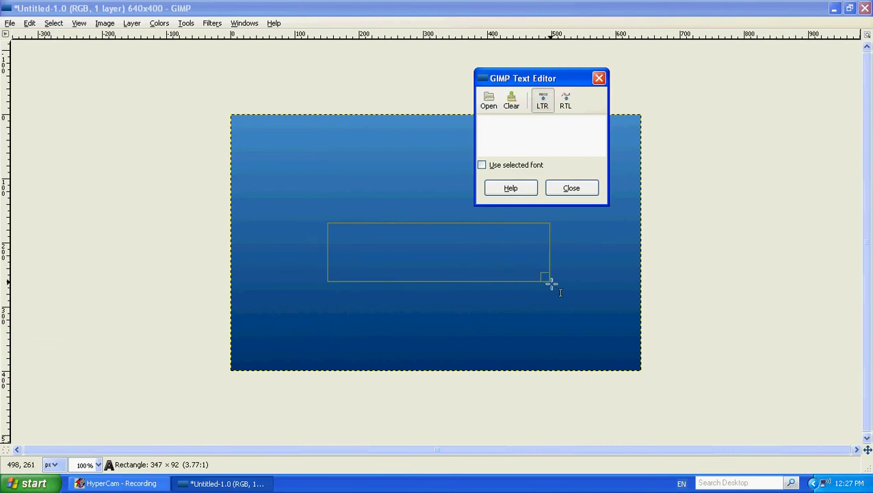
text(letterpress)
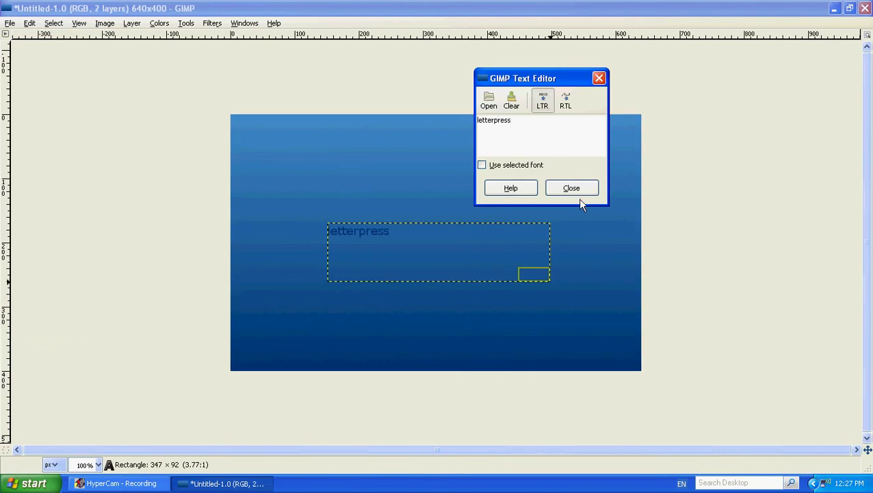
click(575, 193)
key(Tab)
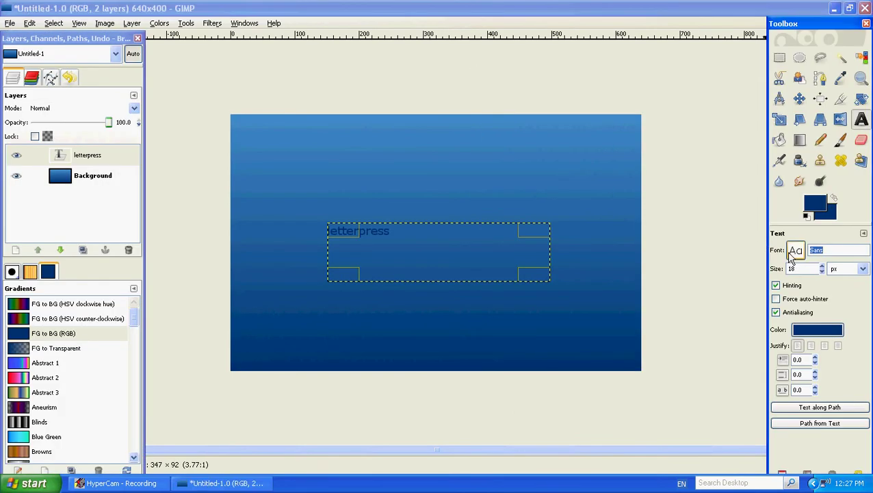
- Set the text font to Levenim MT Bold and raise its size to 72
click(823, 266)
text(64)
click(838, 249)
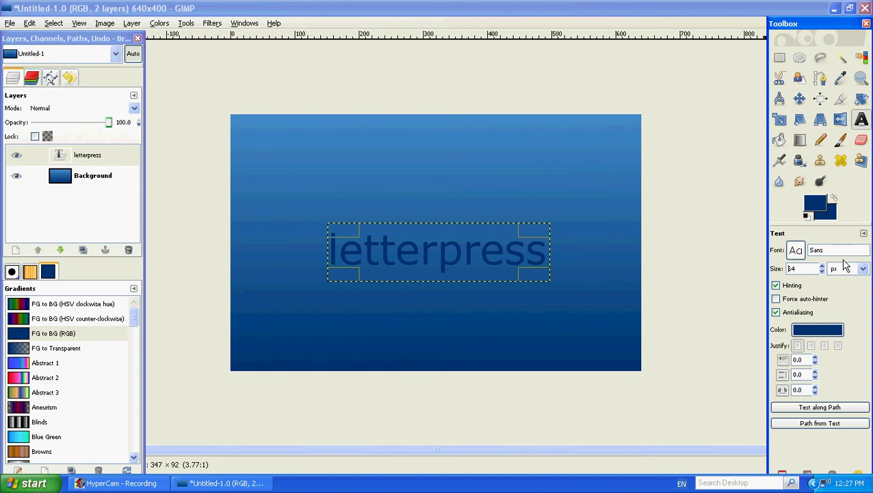
text(Levenim MT)
click(847, 282)
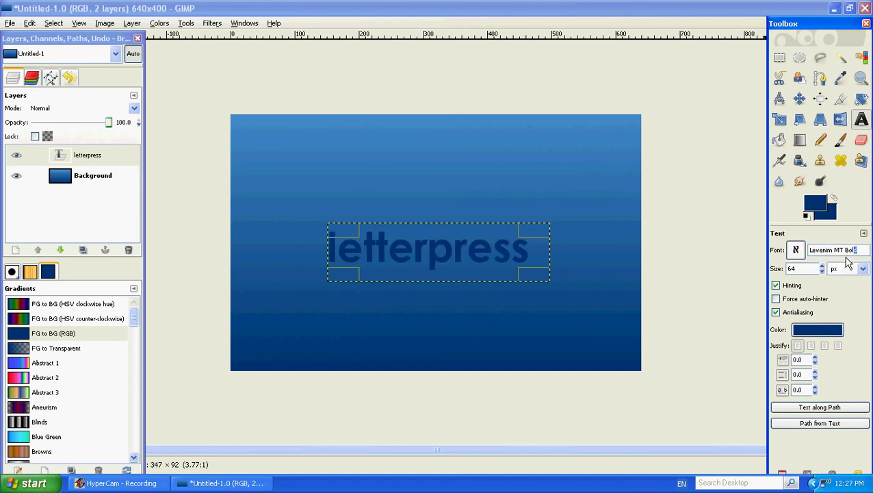
click(822, 266)
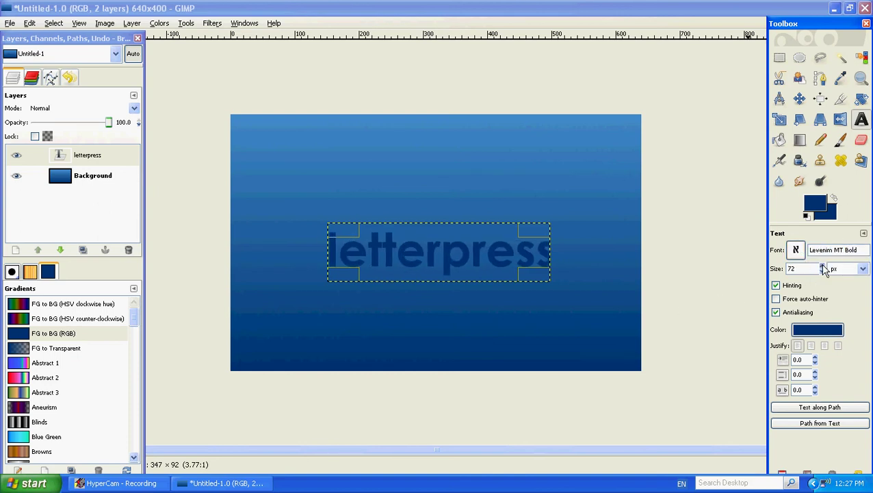
- Widen and shift the text box, centre-justify the text, and increase the size to 78 px
drag(549, 282, 594, 292)
key(Tab)
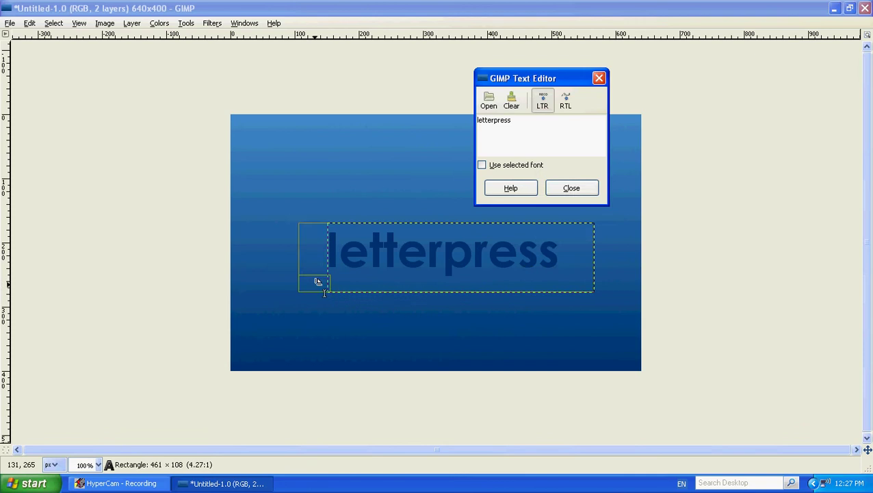
drag(317, 282, 291, 283)
drag(483, 254, 492, 254)
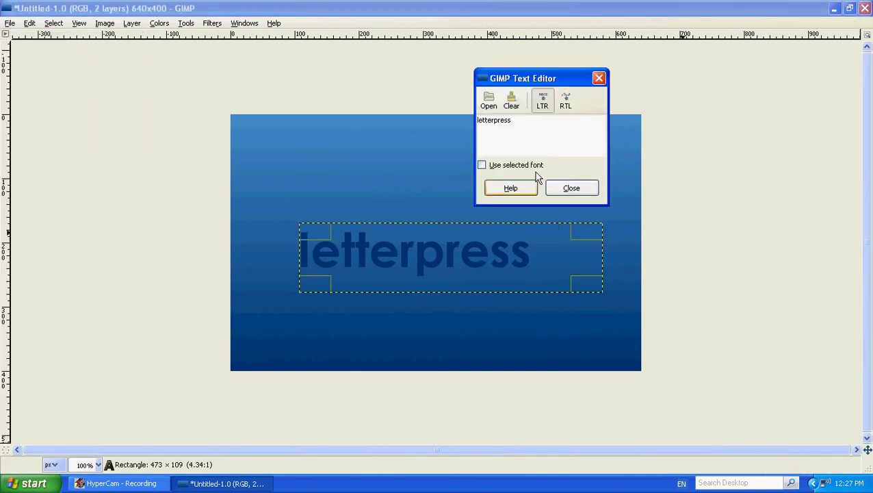
click(825, 346)
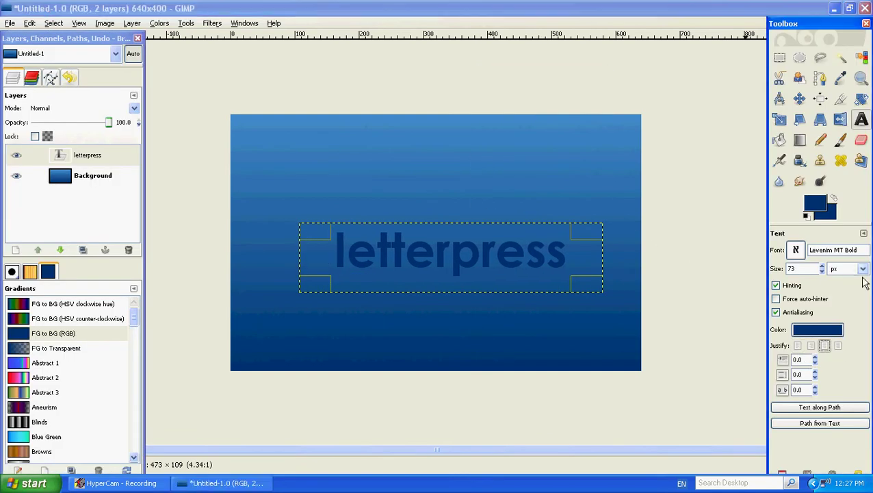
scroll(822, 269, up, 5)
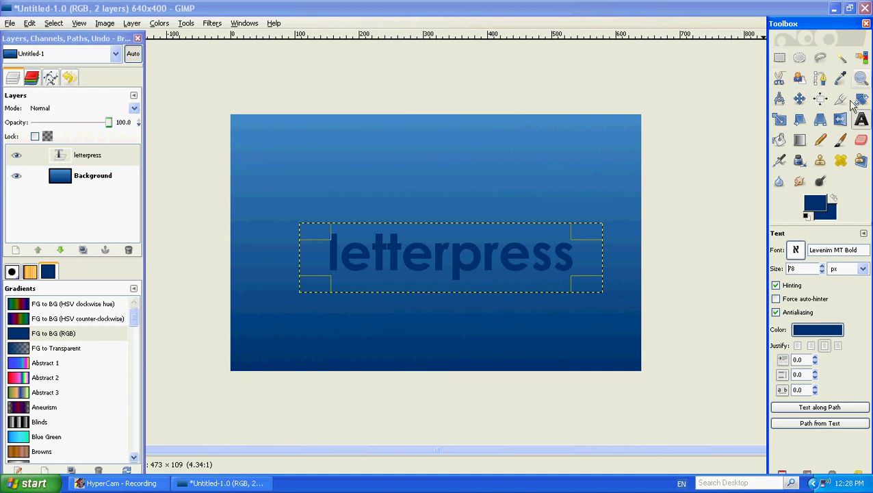
- With the Blend tool active, turn the text layer's alpha into a selection and add a new transparent layer
click(799, 139)
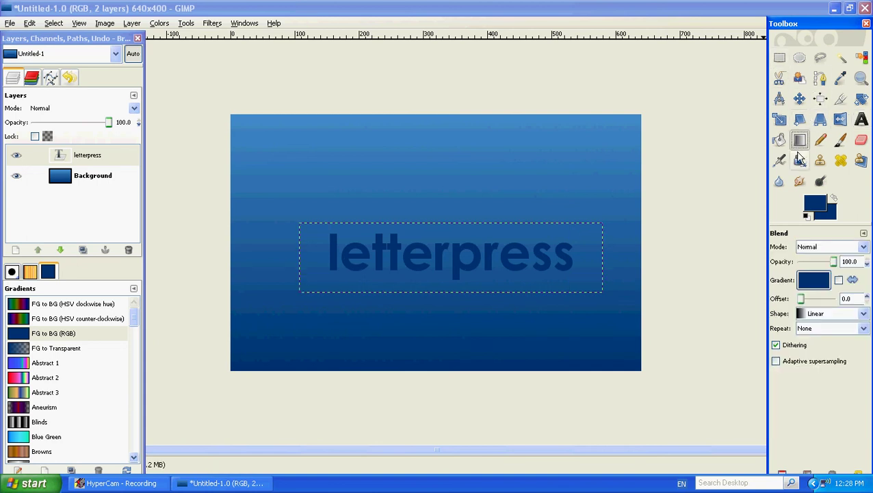
right_click(73, 155)
click(113, 175)
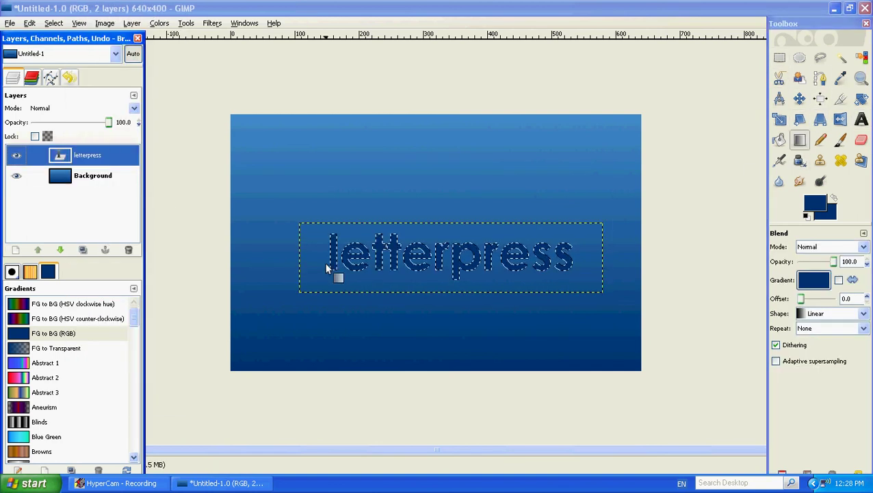
click(16, 250)
click(165, 289)
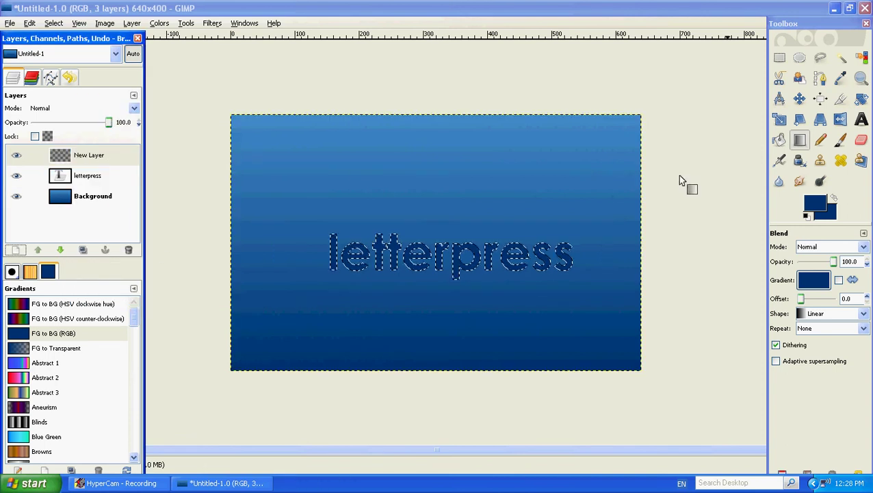
- Set the foreground to darker blue 0f233a and fill the letter selection with a gradient
click(815, 203)
click(239, 213)
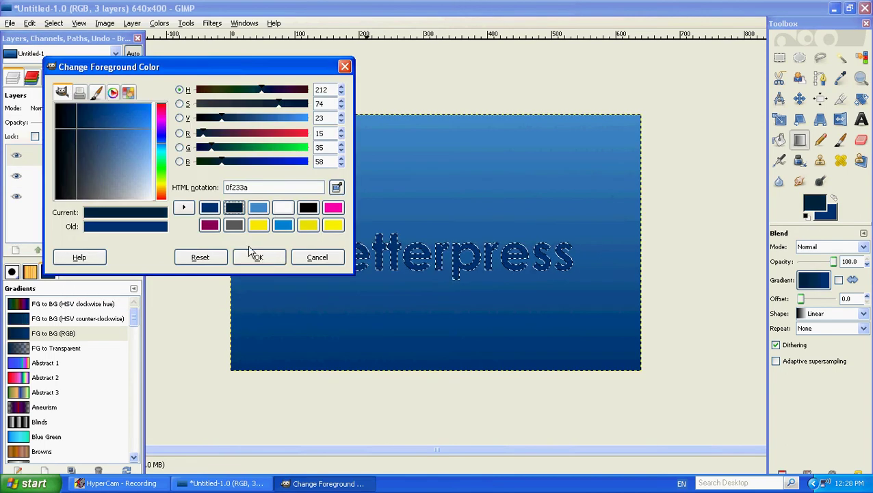
click(256, 254)
drag(454, 281, 462, 265)
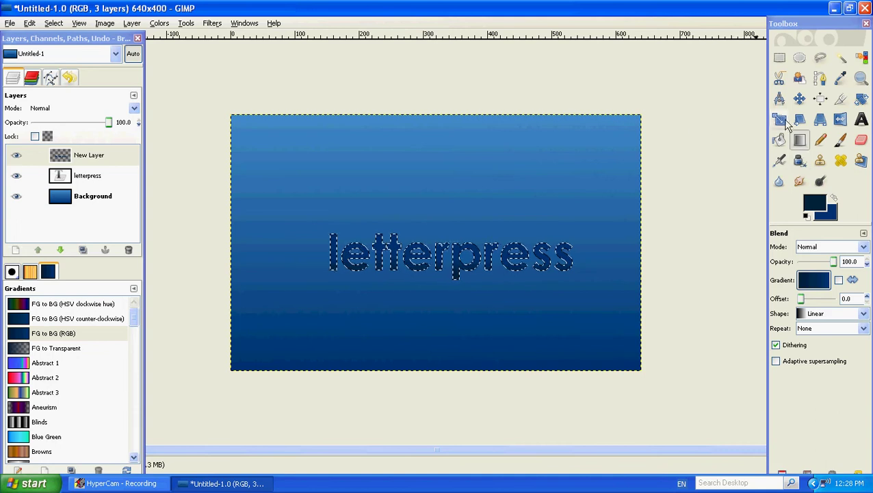
click(209, 23)
- Apply a Drop Shadow with offsets 1 and 1, blur radius 1, white colour and 20% opacity
click(400, 178)
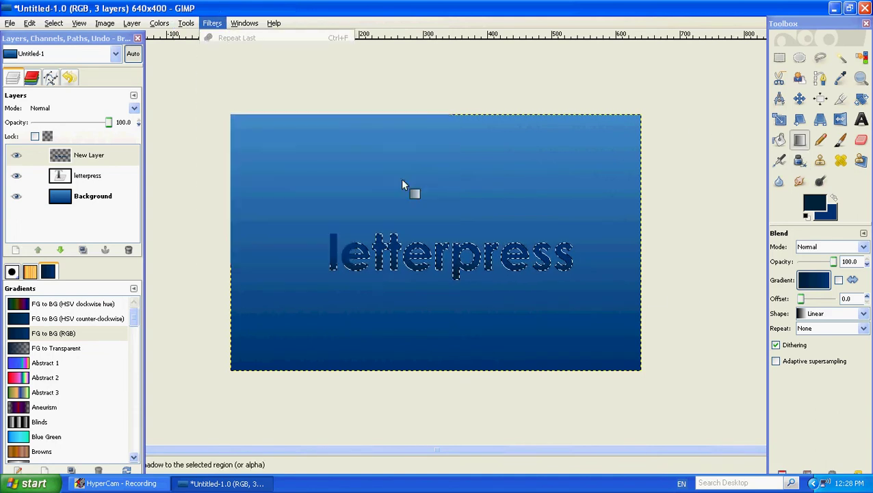
text(1)
key(Tab)
text(1)
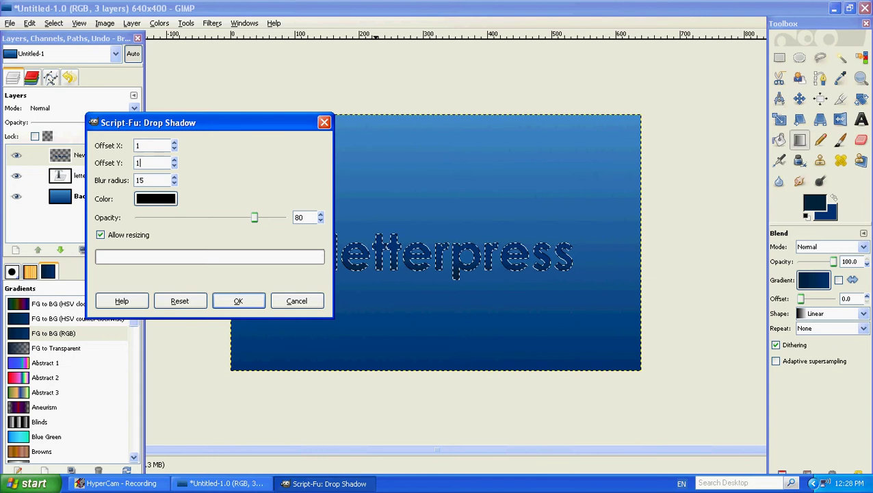
key(Tab)
text(1)
click(156, 199)
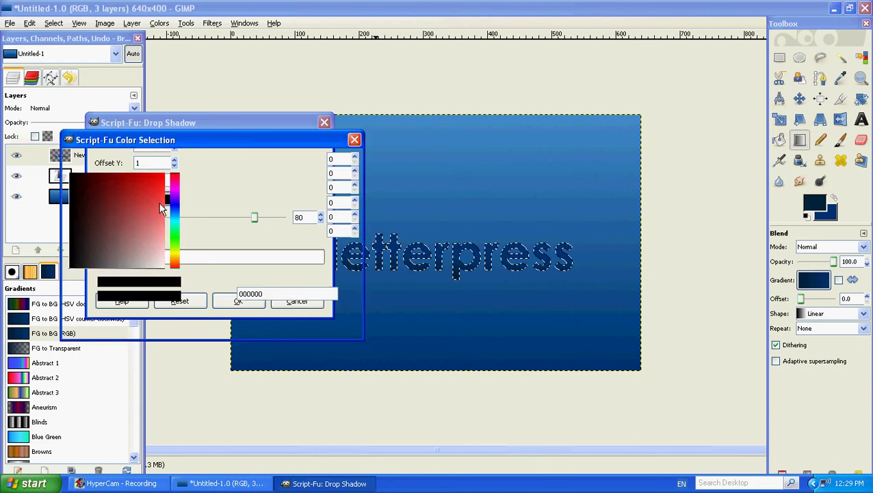
click(162, 267)
click(269, 322)
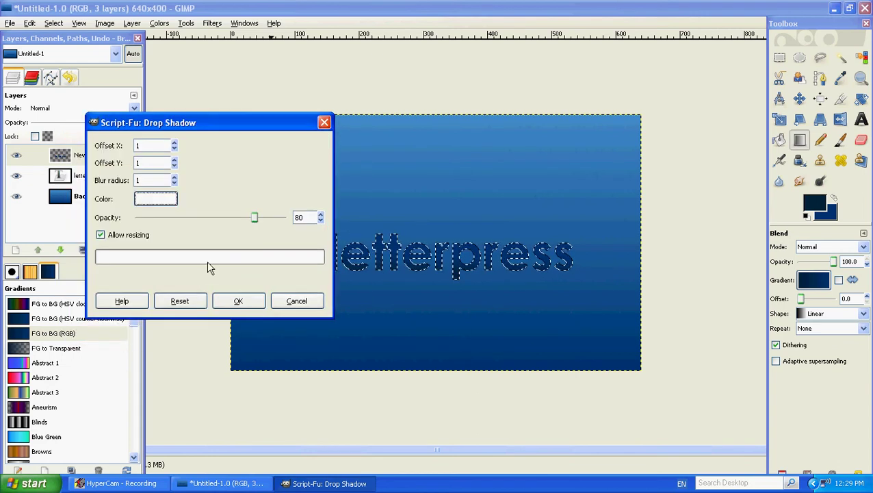
double_click(301, 217)
text(20)
click(239, 302)
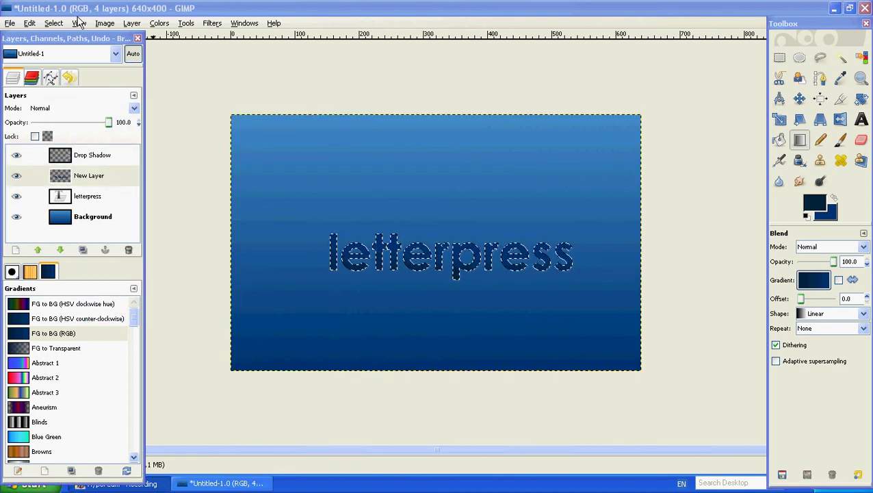
- Activate the Background layer and rerun Drop Shadow in black with blur 6 at 100% opacity
click(53, 23)
click(43, 53)
click(93, 216)
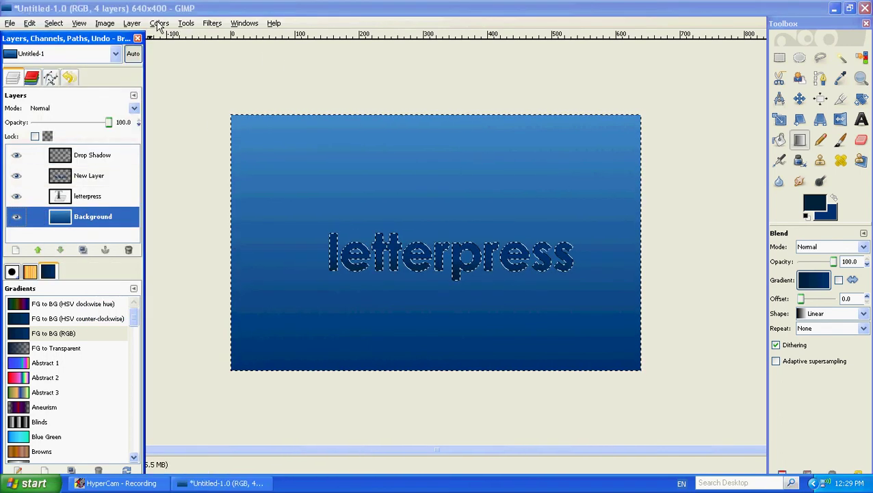
click(212, 22)
click(236, 46)
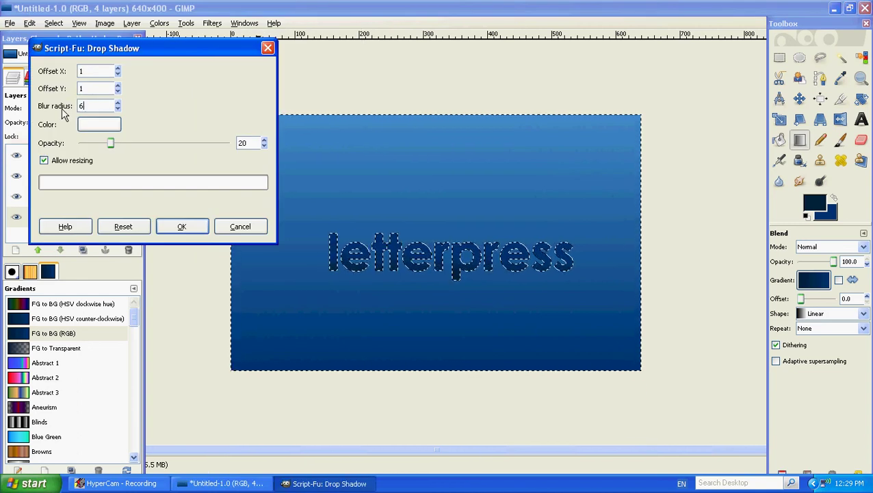
click(100, 124)
drag(100, 192, 148, 227)
click(212, 248)
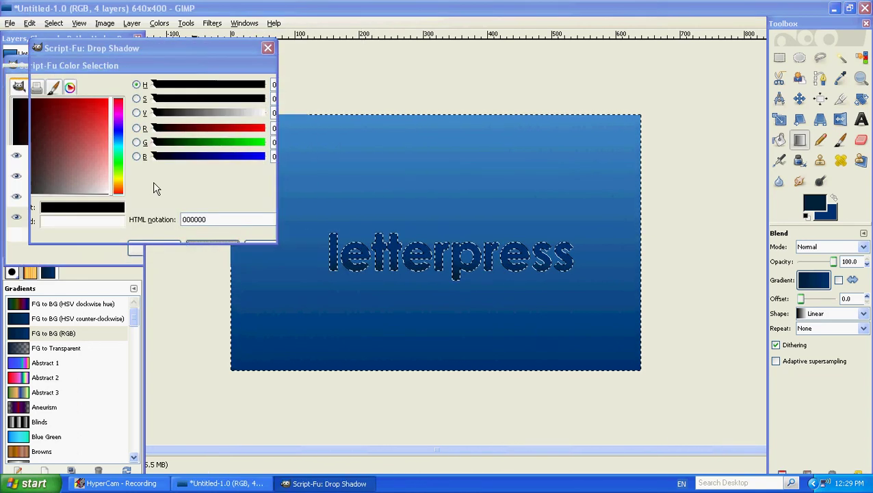
drag(111, 142, 241, 150)
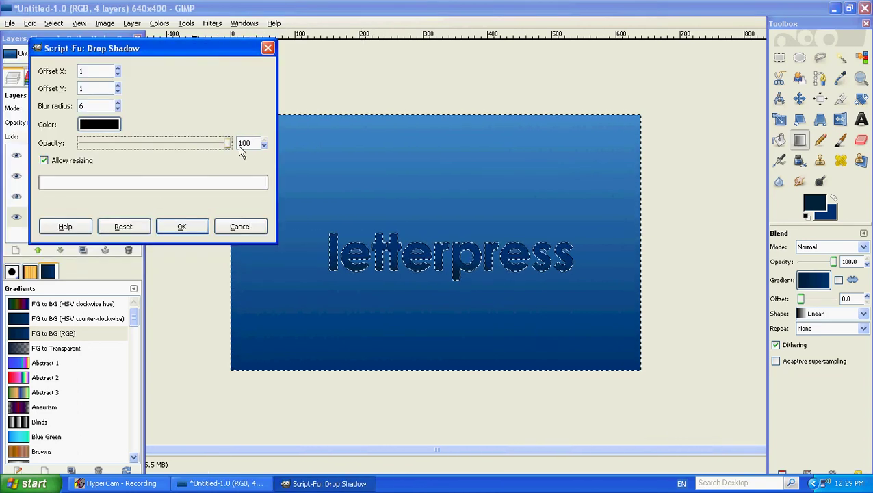
click(175, 228)
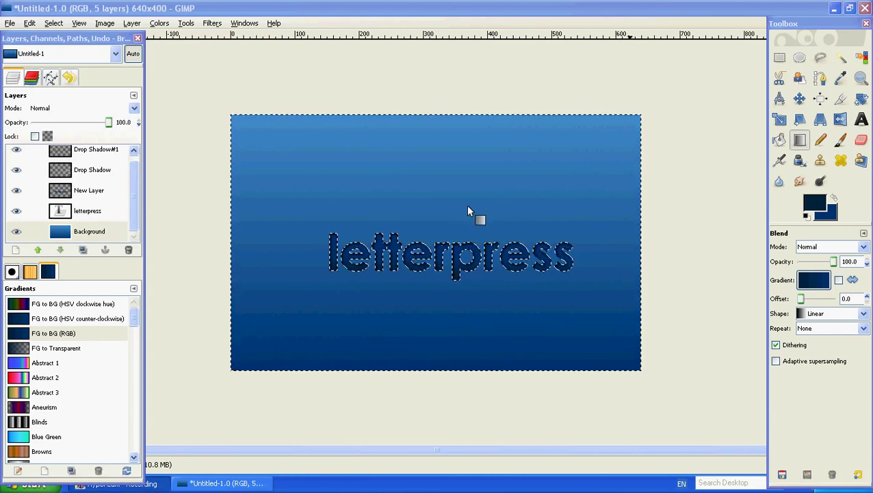
- Deselect the letter shapes by clicking the canvas with the Rectangle Select tool
click(780, 58)
click(721, 85)
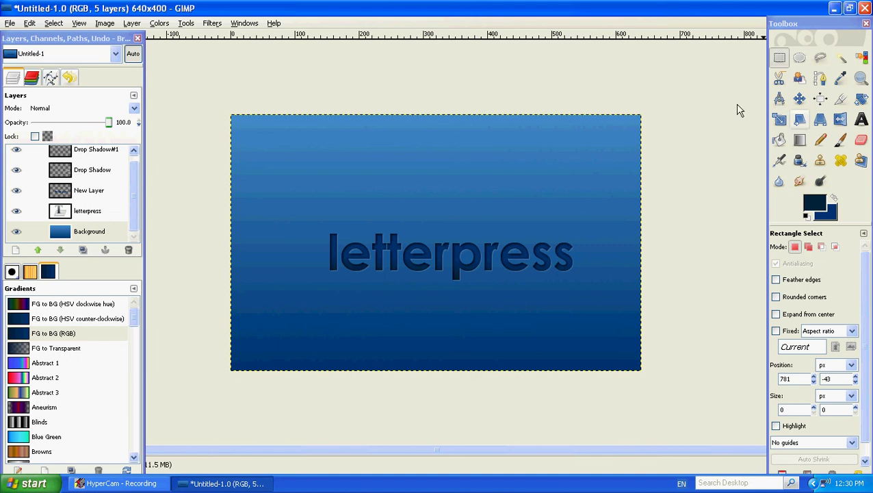